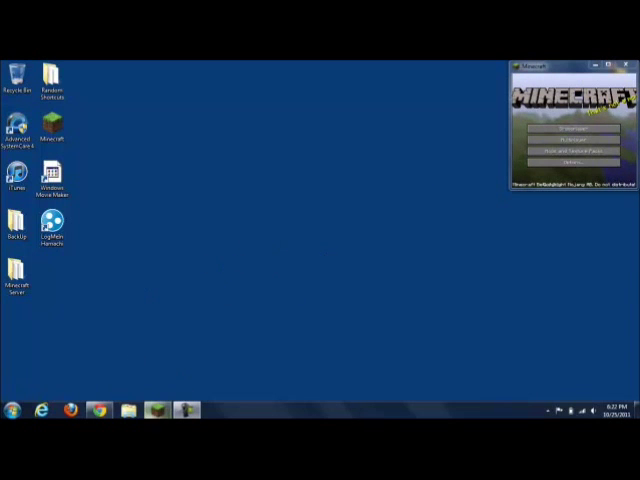
# - Restore the Chrome window showing Fireboy's YouTube channel page
pyautogui.click(99, 410)
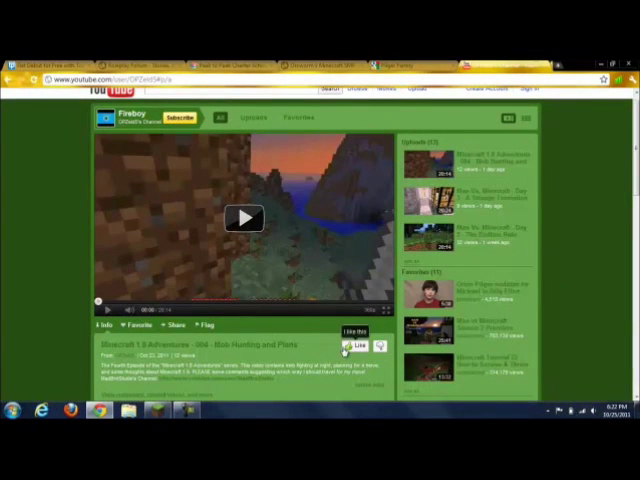
# - Play a little of the Minecraft 1.8 Adventures episode, then minimize Chrome
pyautogui.click(308, 268)
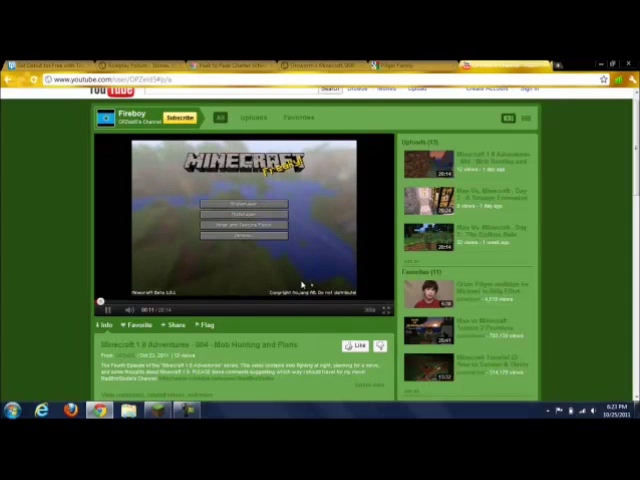
pyautogui.click(262, 276)
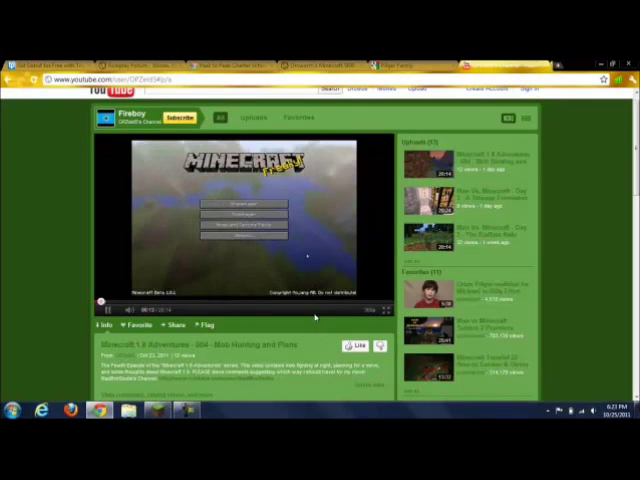
pyautogui.click(352, 286)
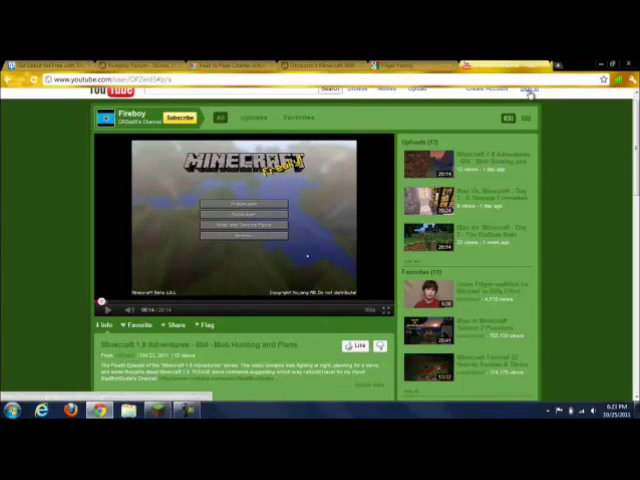
pyautogui.click(598, 64)
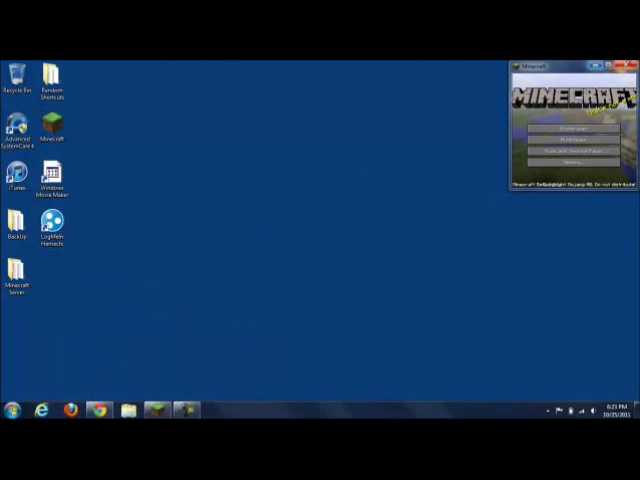
# - Maximize Minecraft and create a default singleplayer world named New World
pyautogui.click(611, 66)
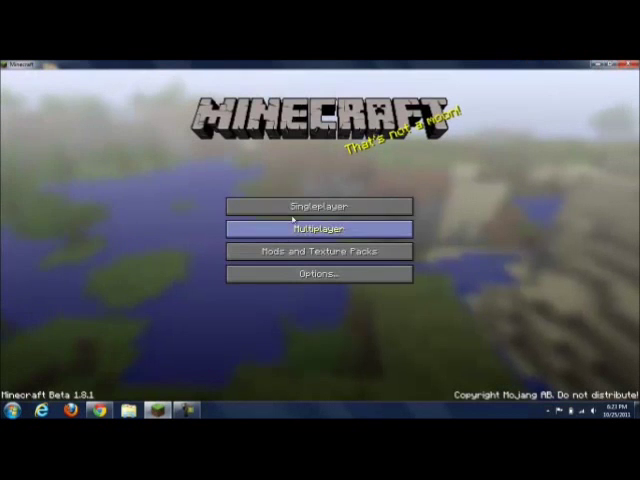
pyautogui.click(294, 210)
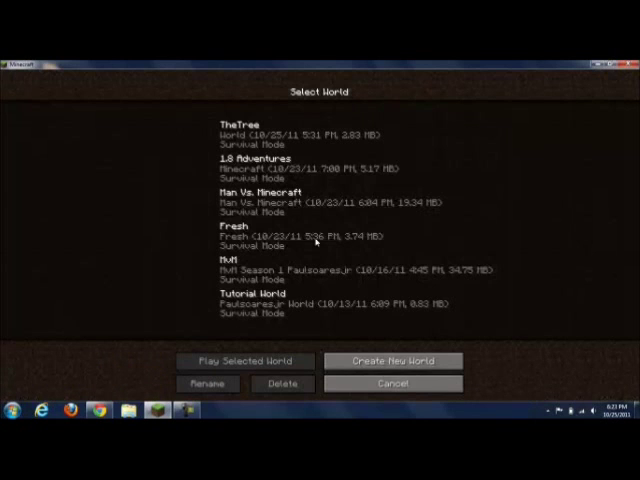
pyautogui.click(340, 357)
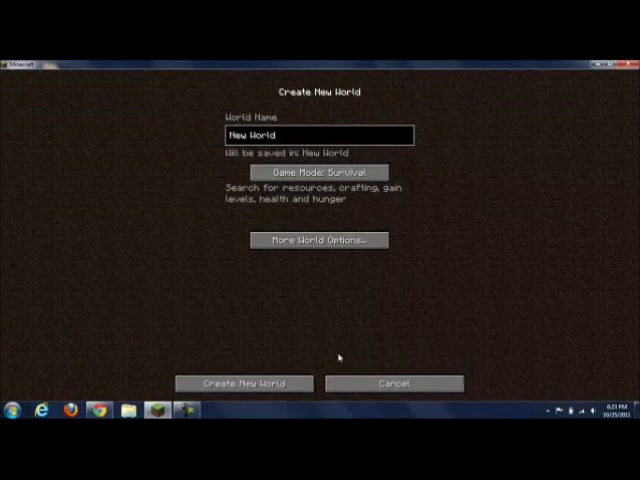
pyautogui.click(225, 383)
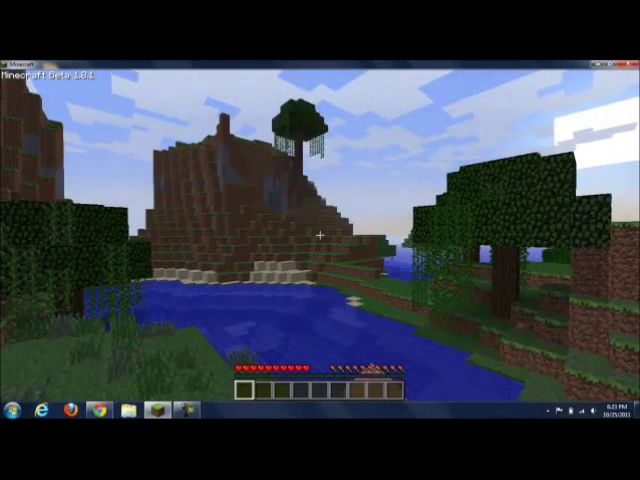
pyautogui.click(319, 235)
# - Walk through the new world toward the water pool and dirt hillside
pyautogui.click(319, 235)
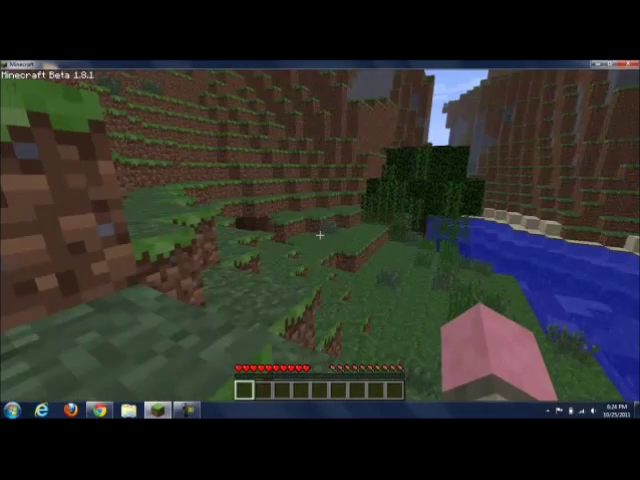
pyautogui.press('w')
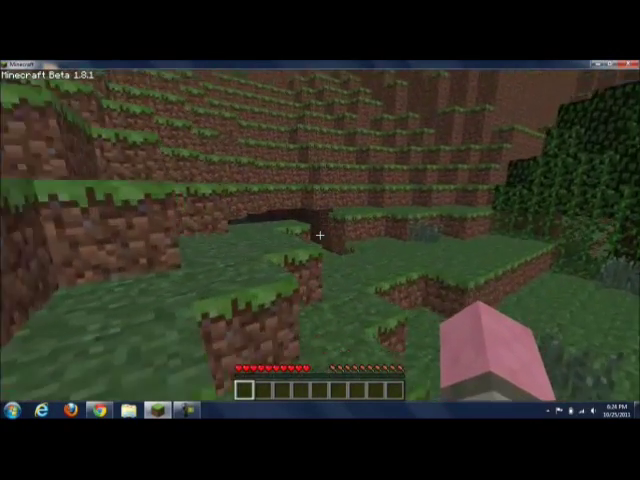
pyautogui.press('w')
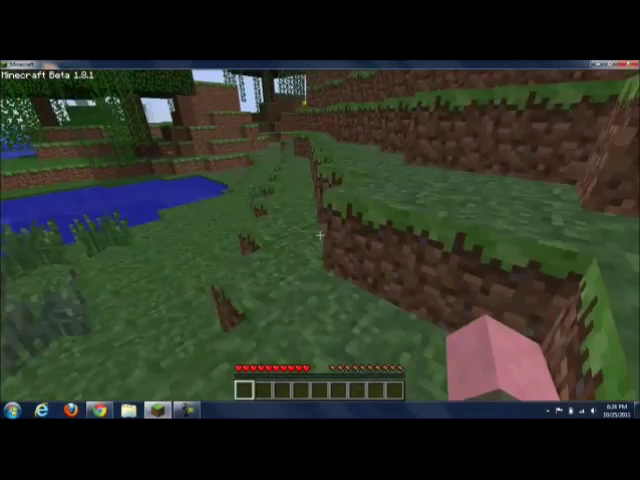
pyautogui.press('w')
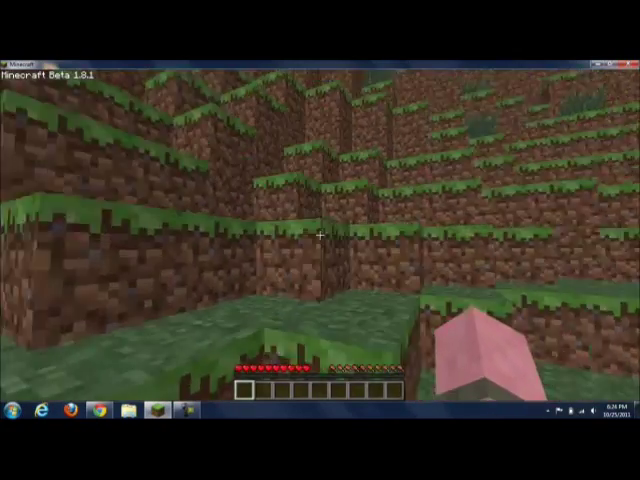
pyautogui.press('w')
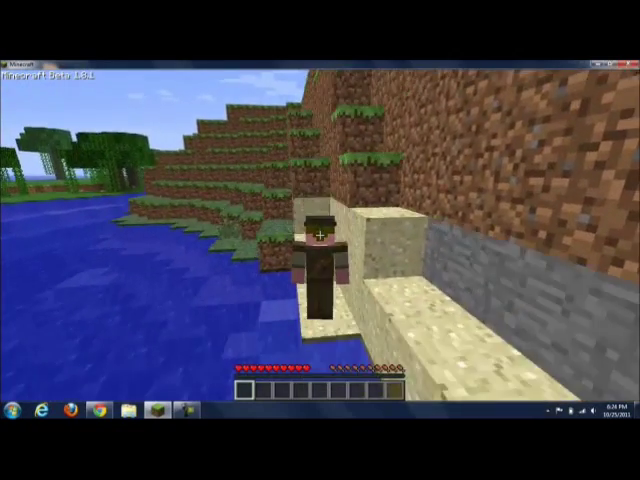
# - Return to first-person view and dig down through the sand until dying, then respawn
pyautogui.press('F5')
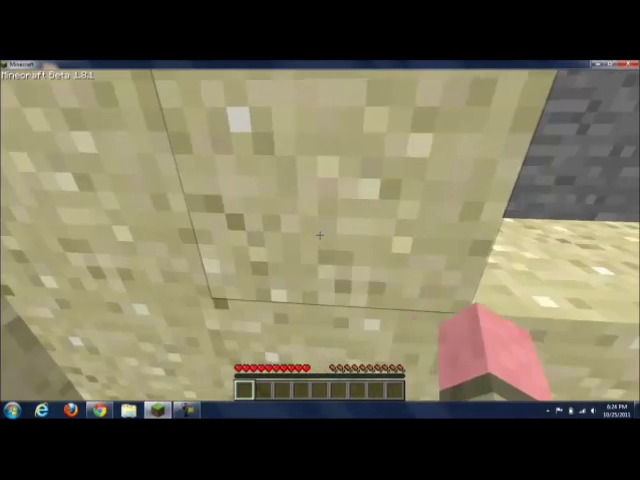
pyautogui.moveTo(319, 235); pyautogui.dragTo(319, 235)
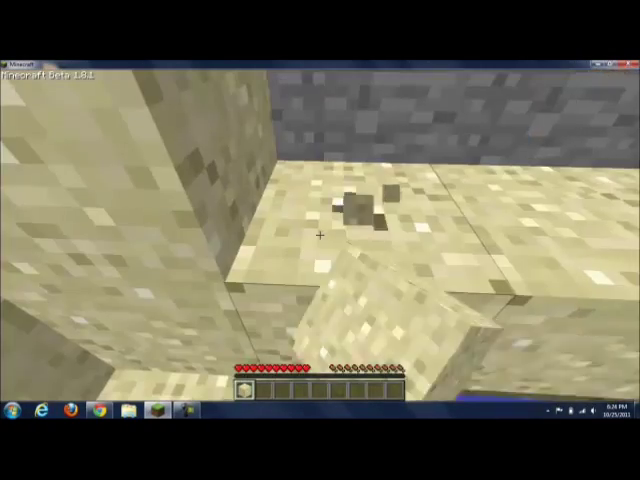
pyautogui.moveTo(319, 235); pyautogui.dragTo(319, 235)
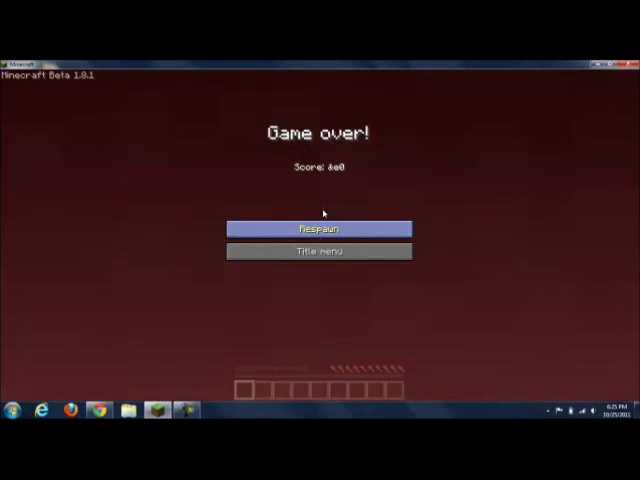
pyautogui.click(319, 229)
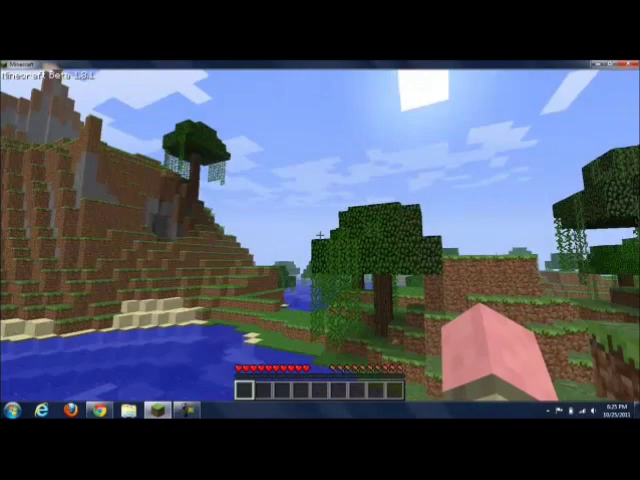
# - Save the world and quit to the title screen
pyautogui.press('Escape')
pyautogui.click(310, 262)
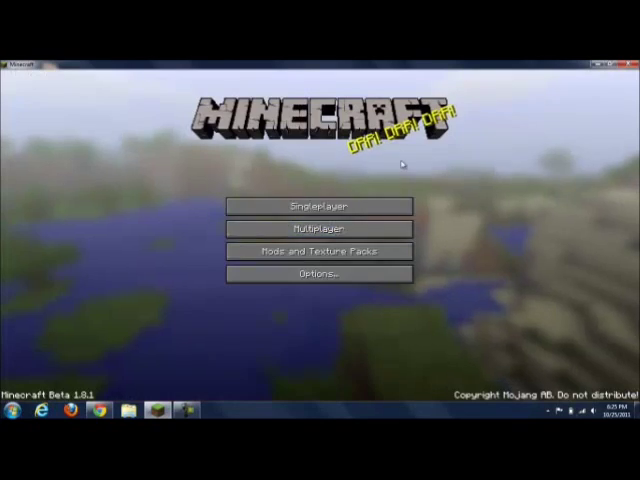
pyautogui.click(300, 228)
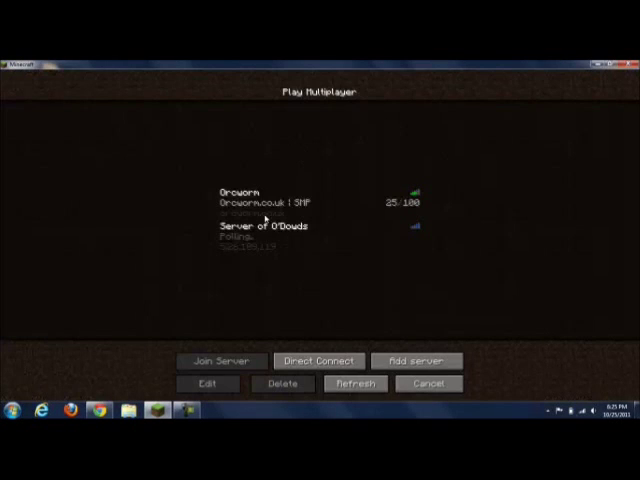
# - Join the Orcworm server, then disconnect back to the title menu
pyautogui.click(326, 204)
pyautogui.click(240, 361)
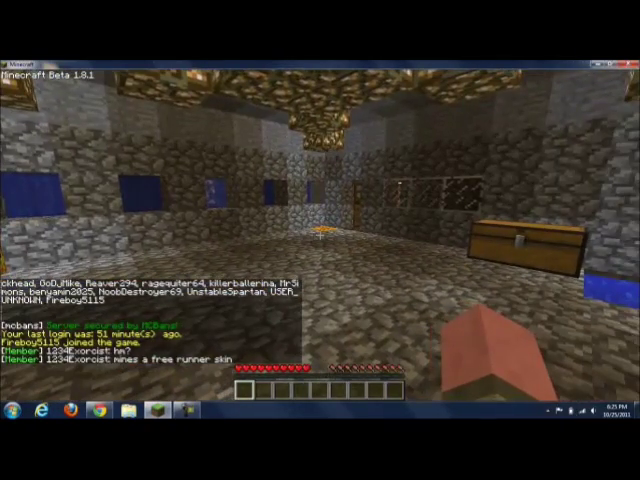
pyautogui.press('Escape')
pyautogui.click(318, 259)
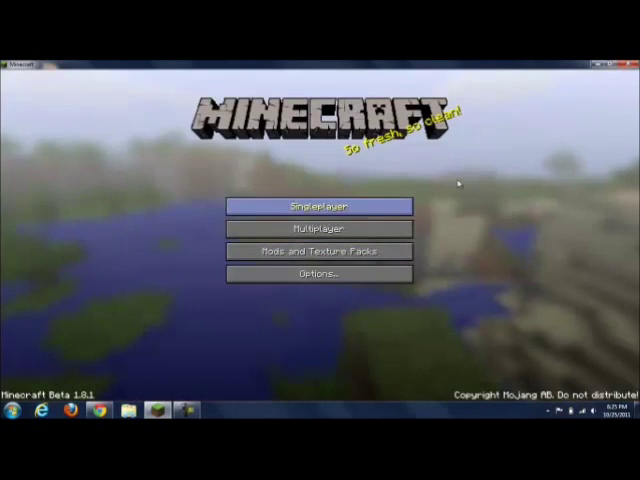